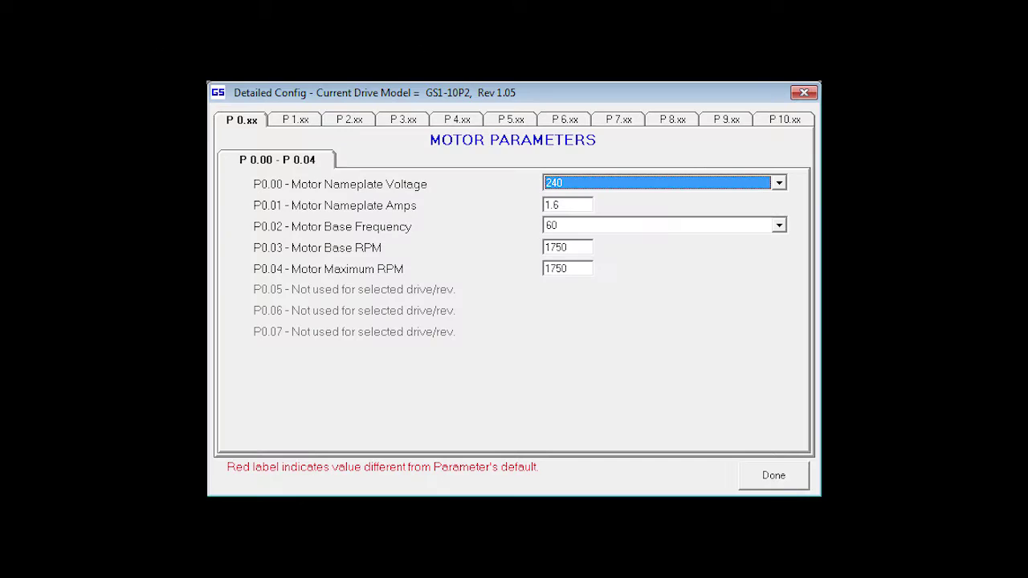
Step through the drive parameter groups from ramps and volts/hertz to encoder feedback.
left_click(297, 119)
left_click(350, 121)
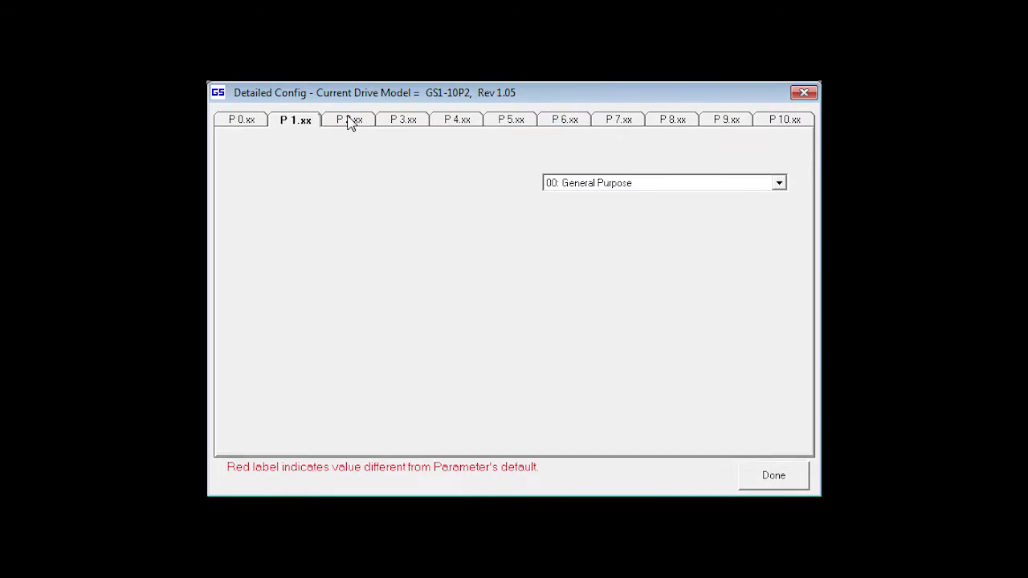
left_click(393, 120)
left_click(434, 121)
left_click(513, 121)
left_click(569, 122)
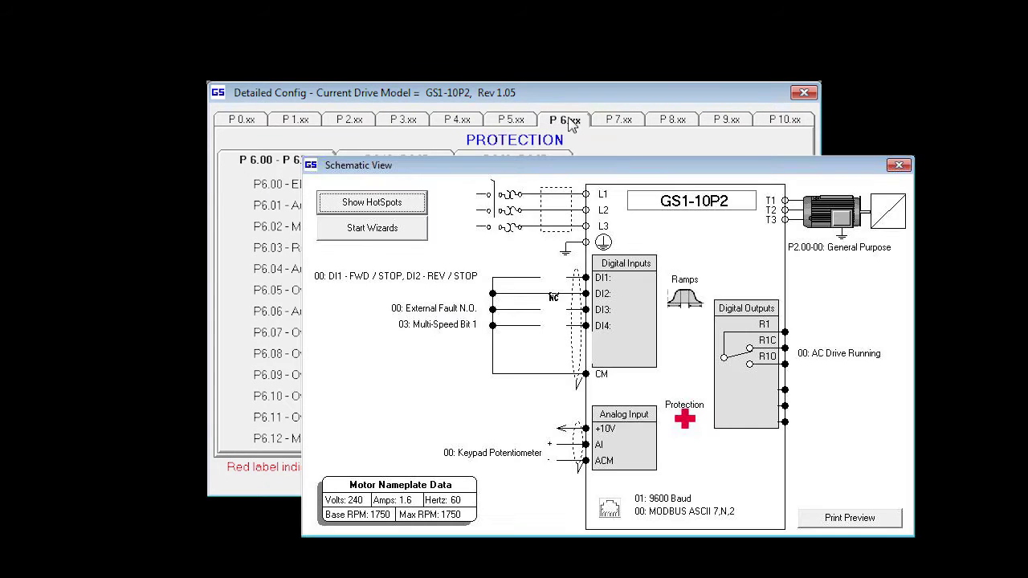
left_click(615, 122)
left_click(673, 122)
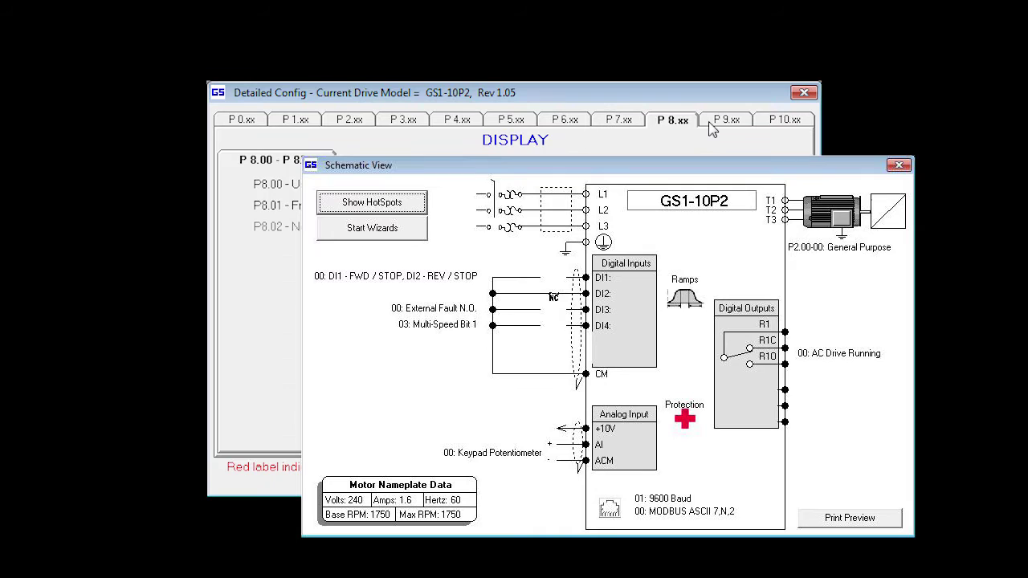
left_click(712, 122)
left_click(776, 122)
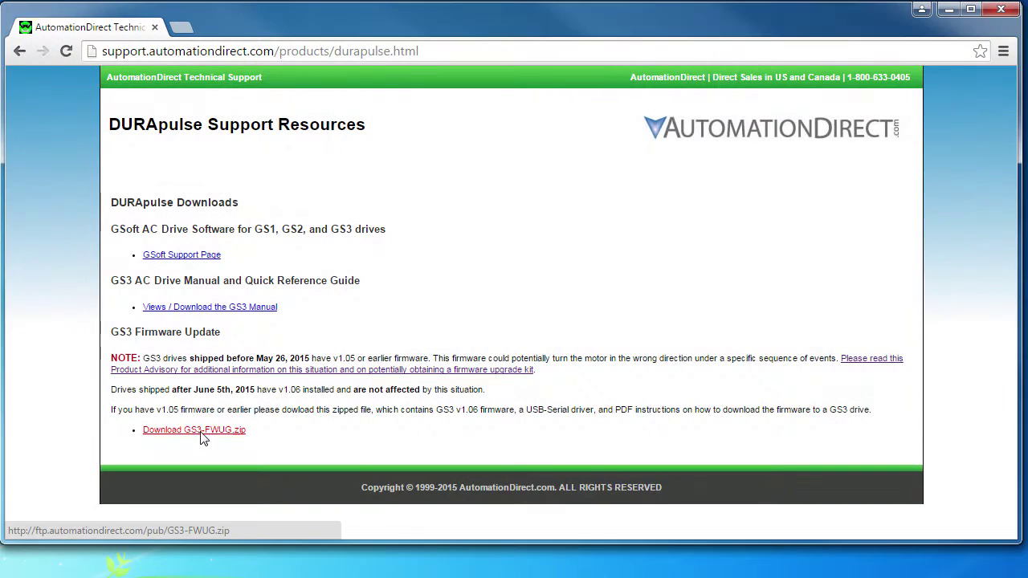
Download the GS3-FWUG.zip firmware kit and show it in the Downloads folder.
left_click(202, 432)
left_click(165, 520)
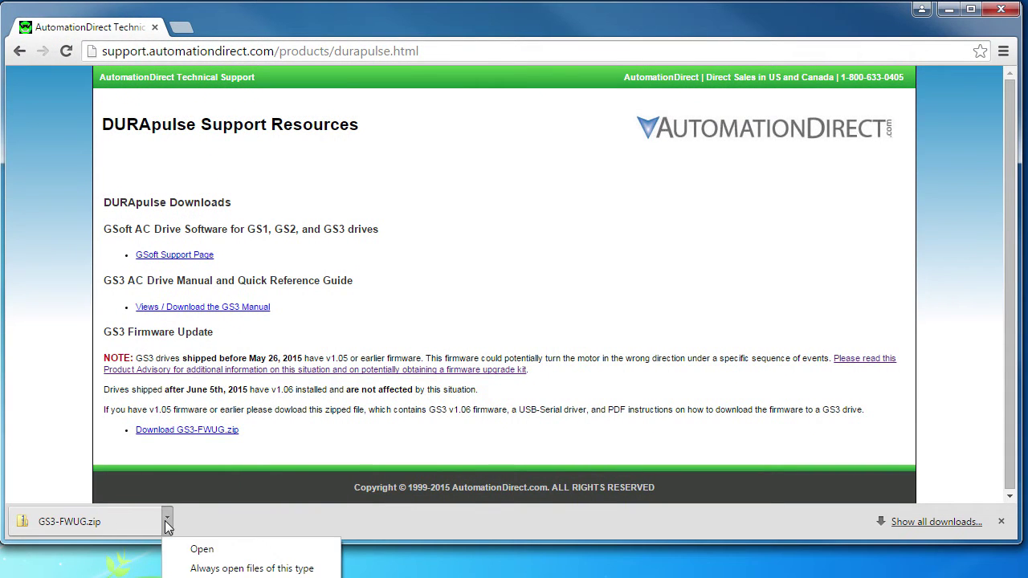
left_click(201, 577)
Move GS3-FWUG.zip from Downloads into the C:\GS3 folder.
right_click(311, 156)
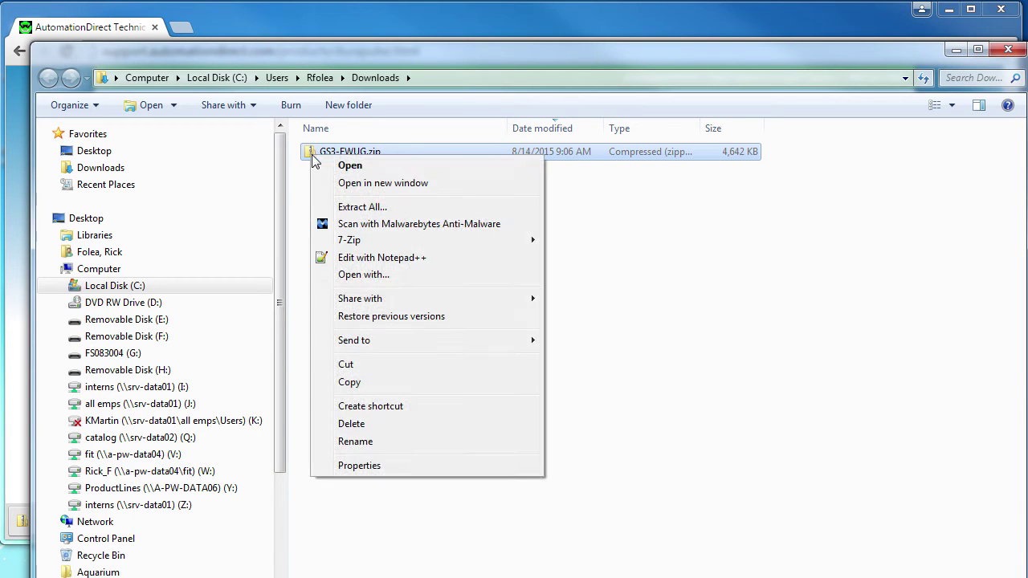
left_click(345, 366)
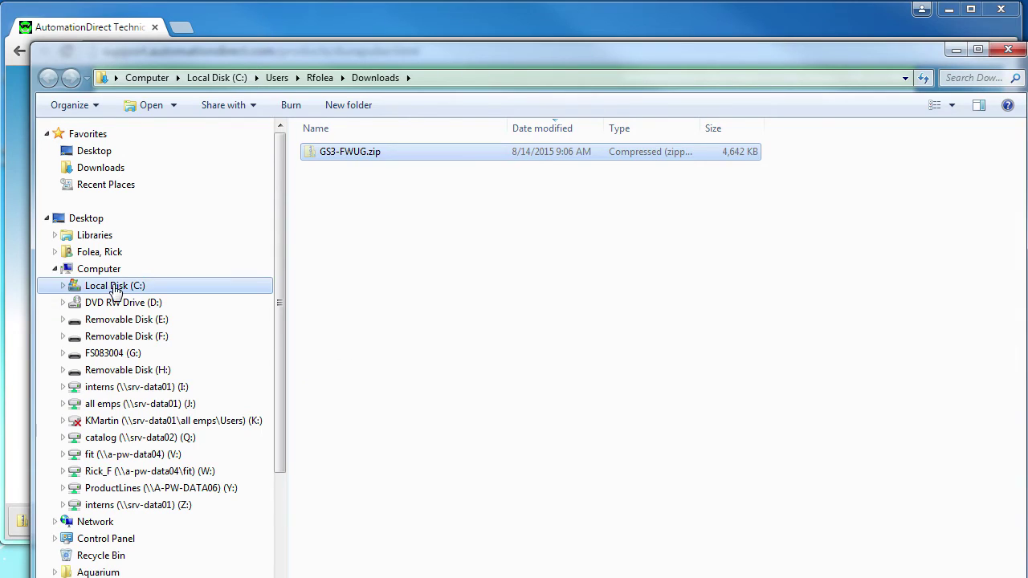
left_click(115, 285)
left_click_drag(1021, 450, 1021, 229)
double_click(315, 347)
key("ctrl+v")
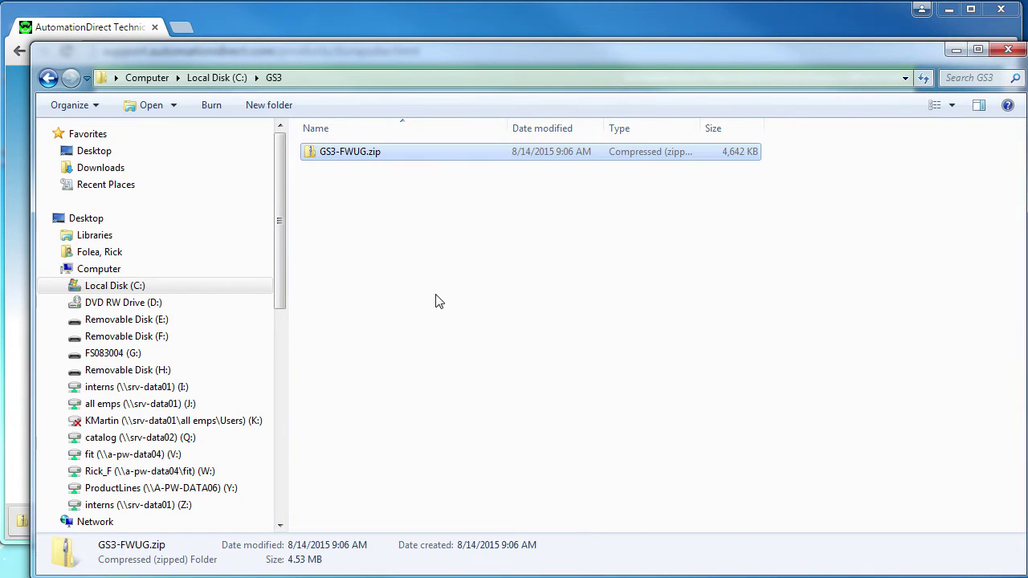
Extract the zip to C:\GS3\GS3-FWUG and open its CP210x_VCP_Windows driver folder.
right_click(313, 156)
left_click(362, 204)
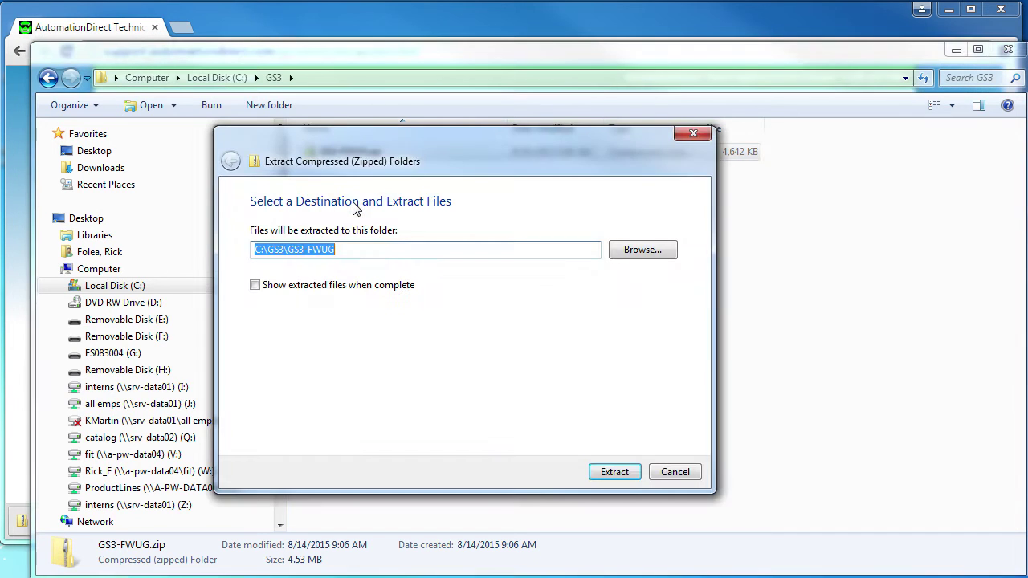
left_click(616, 472)
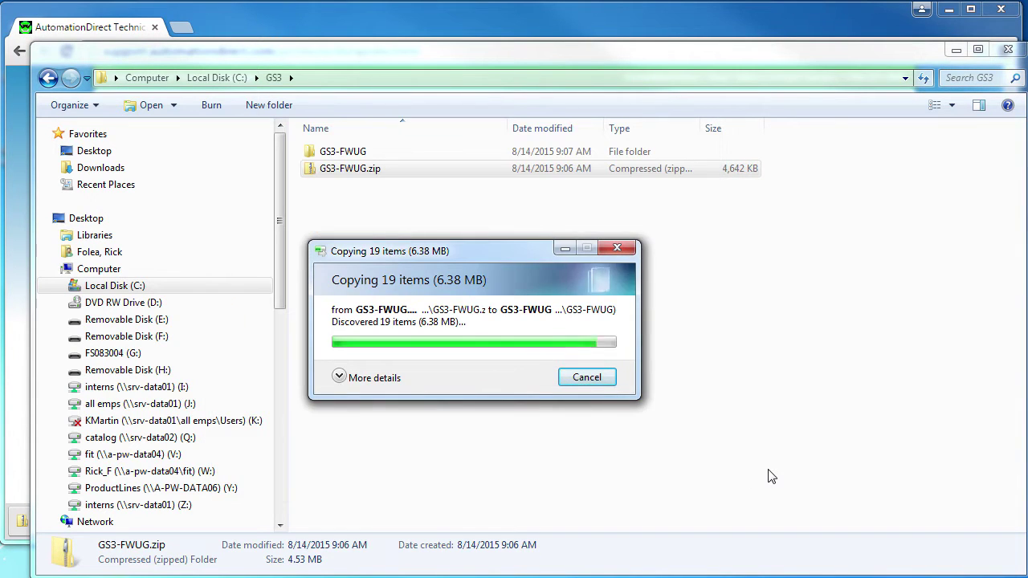
double_click(312, 152)
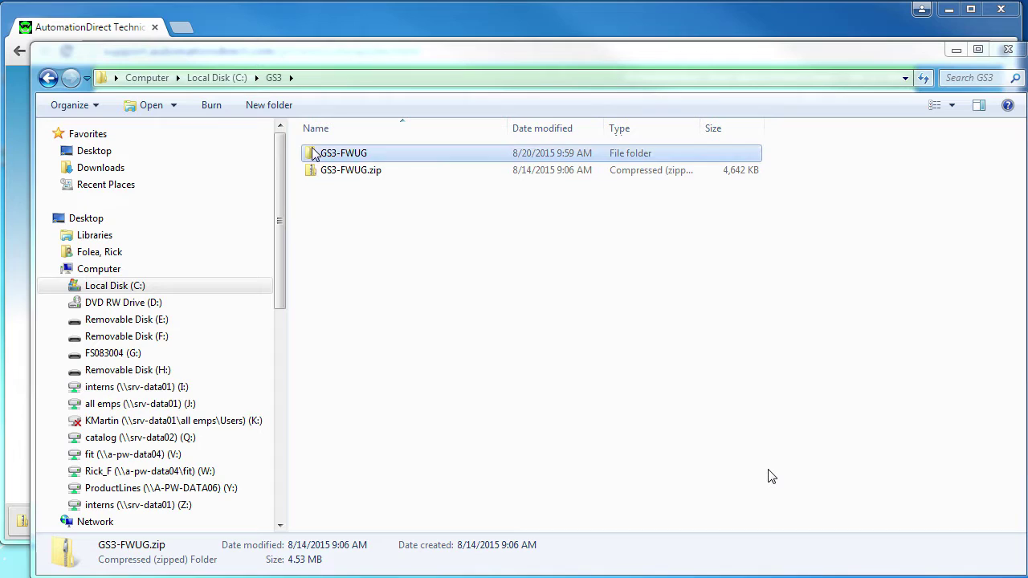
double_click(313, 153)
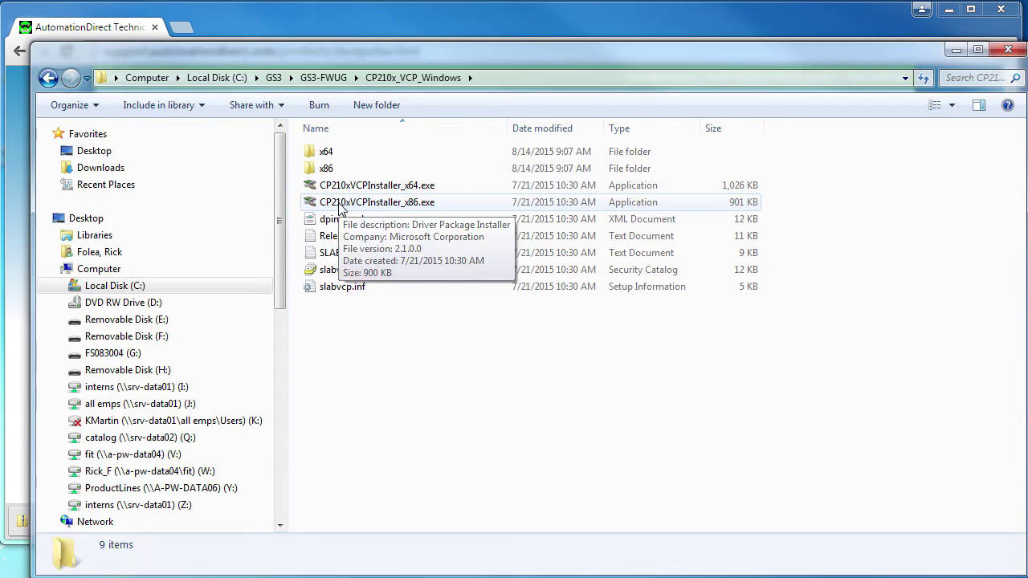
Run CP210xVCPInstaller_x86.exe, accept the license, and install the Silicon Labs USB driver.
double_click(341, 203)
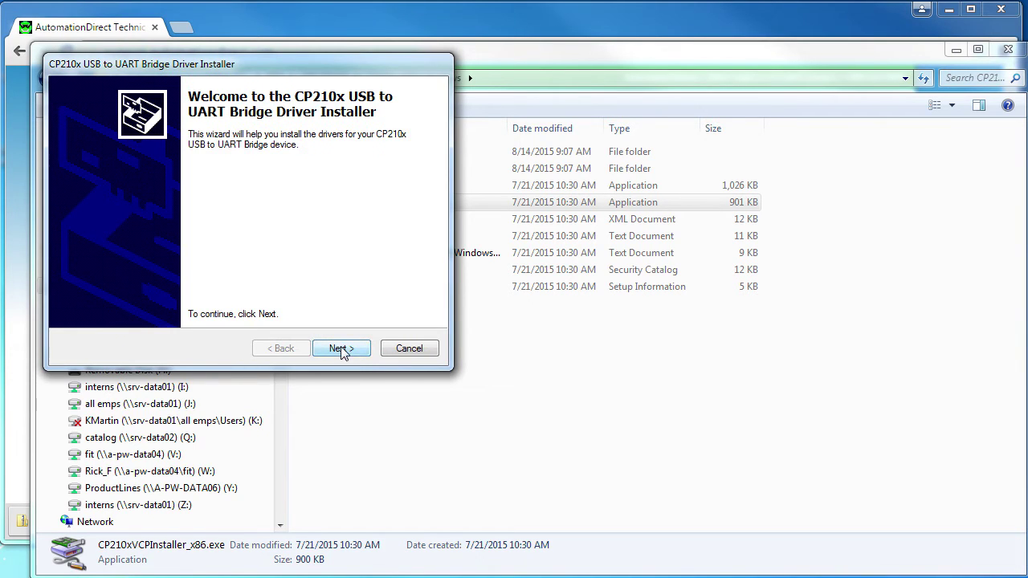
left_click(341, 349)
left_click(174, 290)
left_click(354, 349)
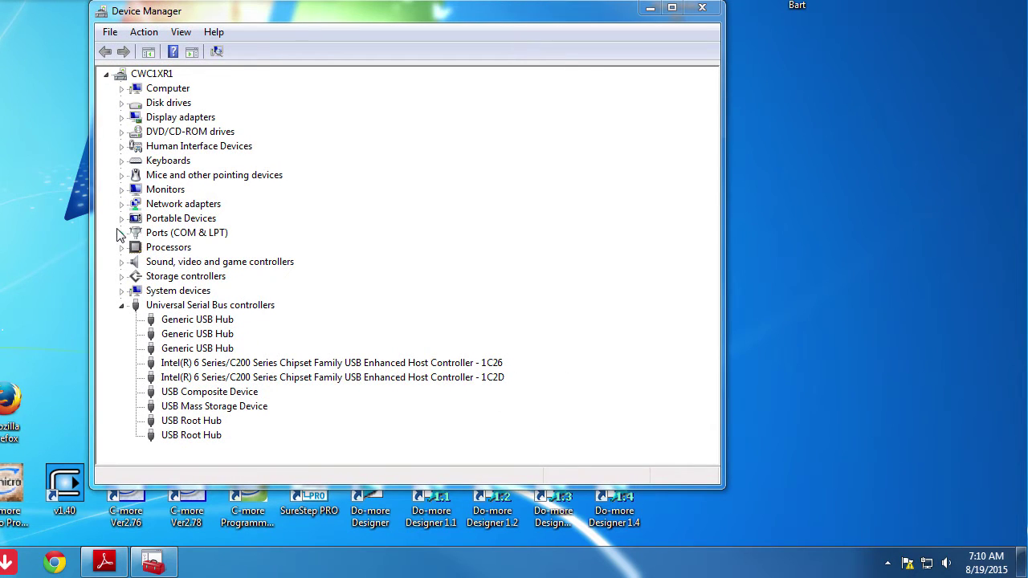
Expand Ports (COM & LPT) and select the Silicon Labs CP210x bridge on COM19.
left_click(122, 233)
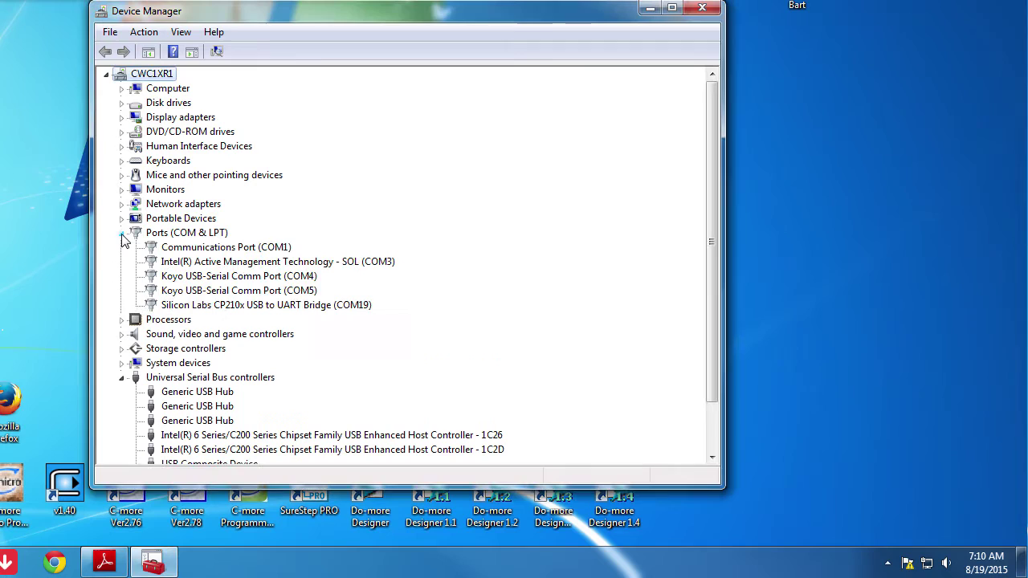
left_click(181, 306)
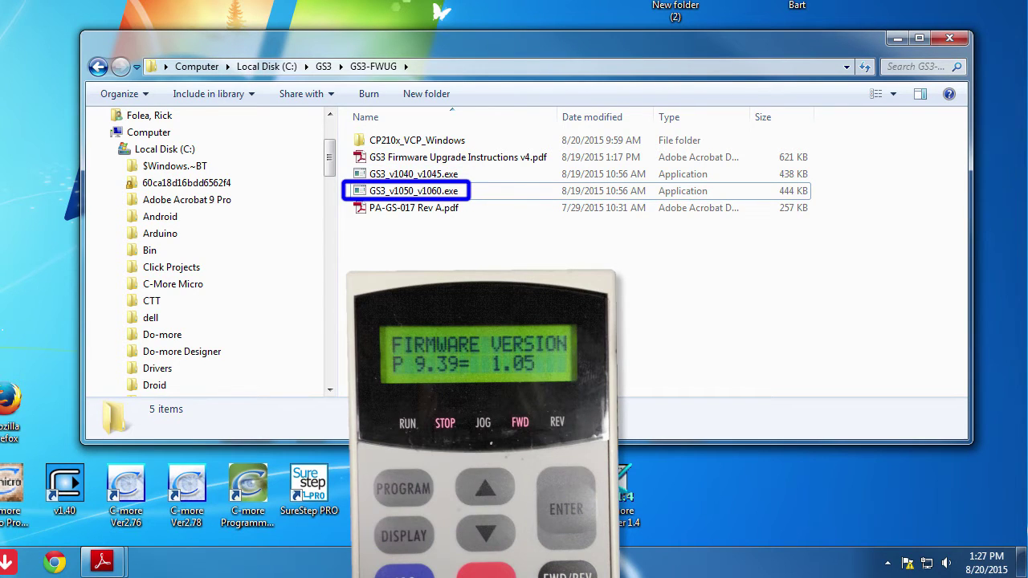
Launch GS3_v1050_v1060.exe from the GS3-FWUG folder.
left_click(398, 196)
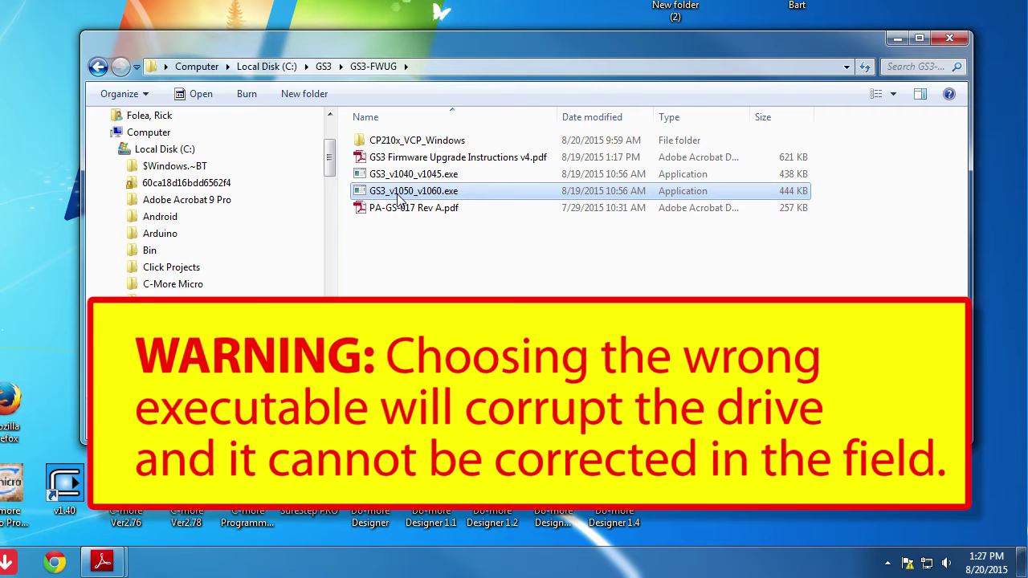
double_click(397, 197)
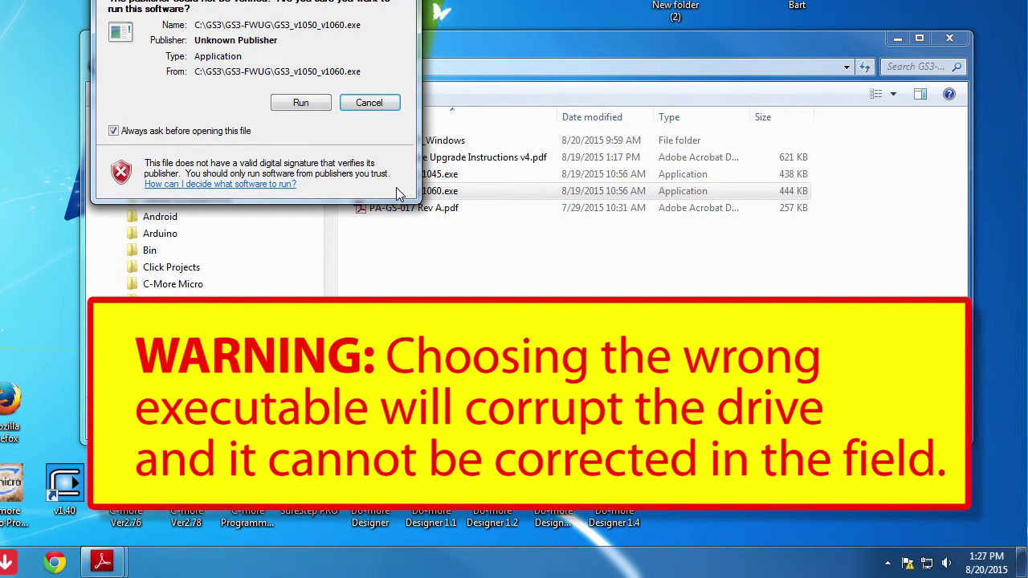
Allow the updater to run, select COM19, and start burning the firmware.
left_click(300, 102)
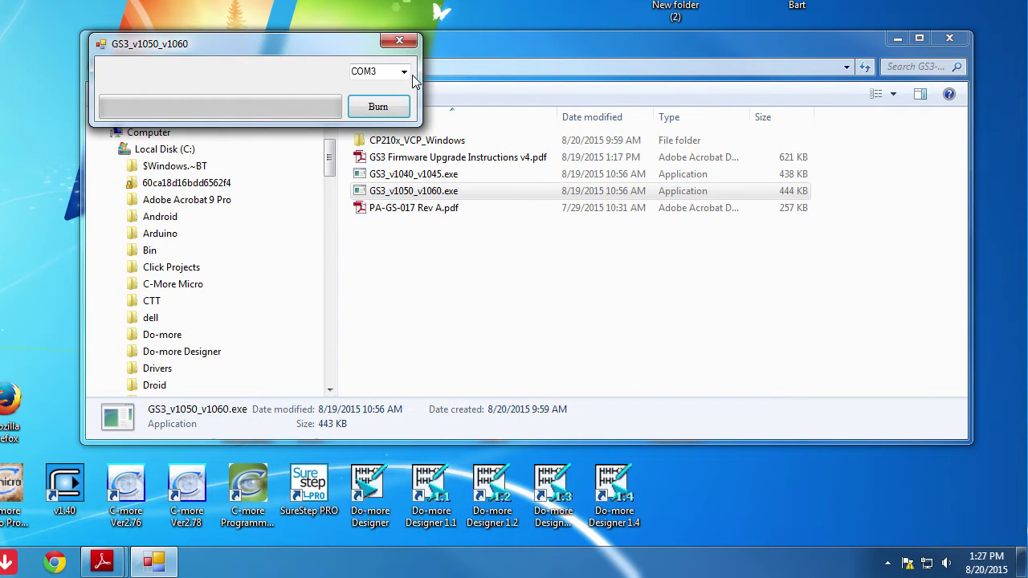
left_click(405, 73)
left_click(384, 128)
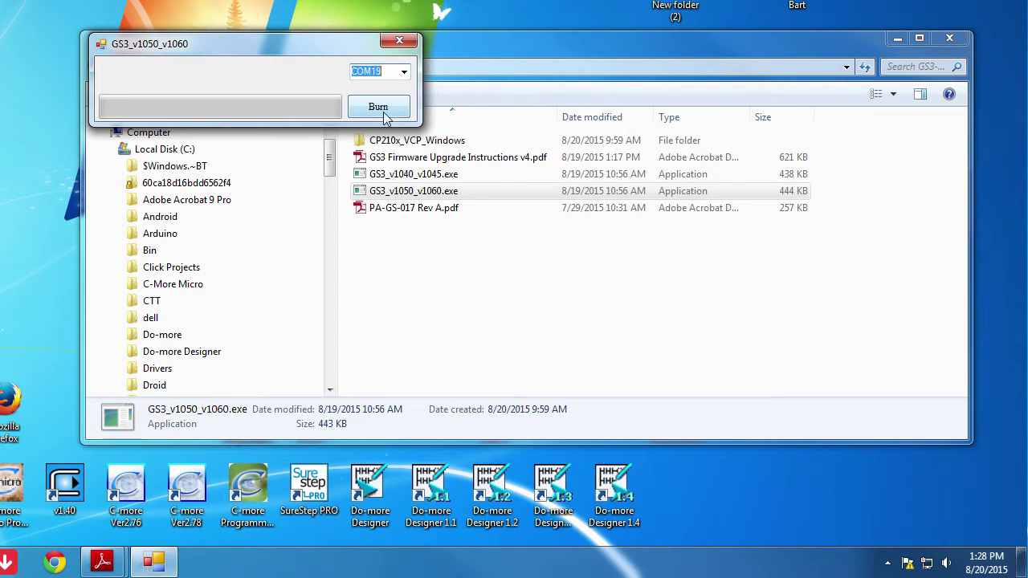
left_click(386, 117)
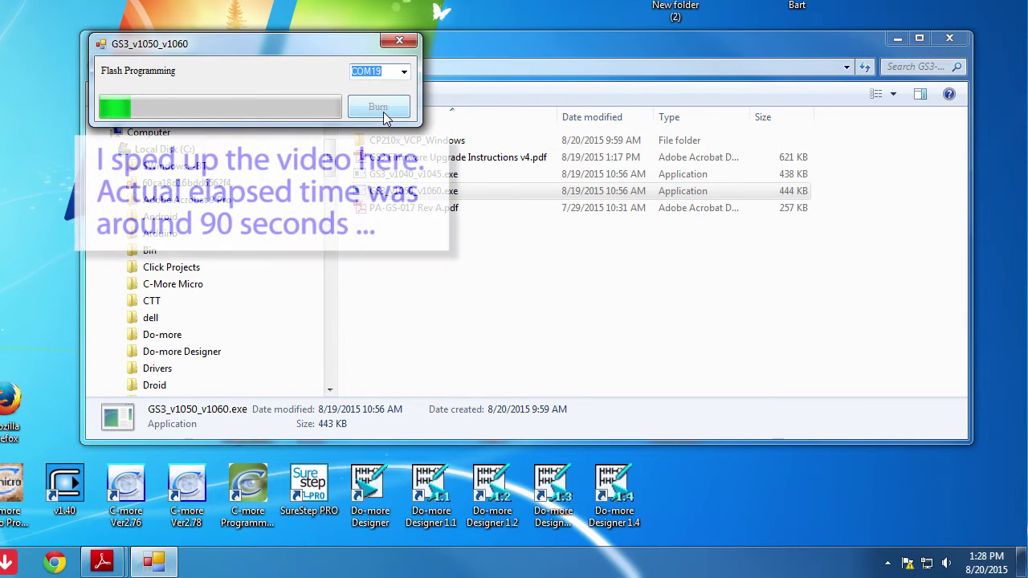